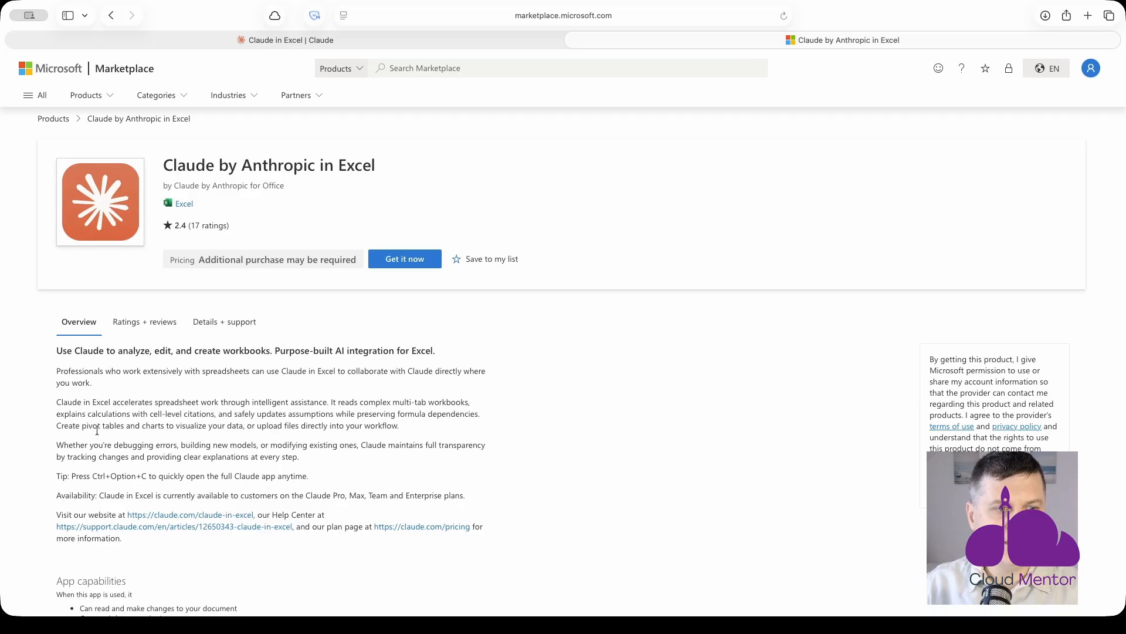
pyautogui.moveTo(44, 516); pyautogui.dragTo(143, 537)
pyautogui.click(206, 543)
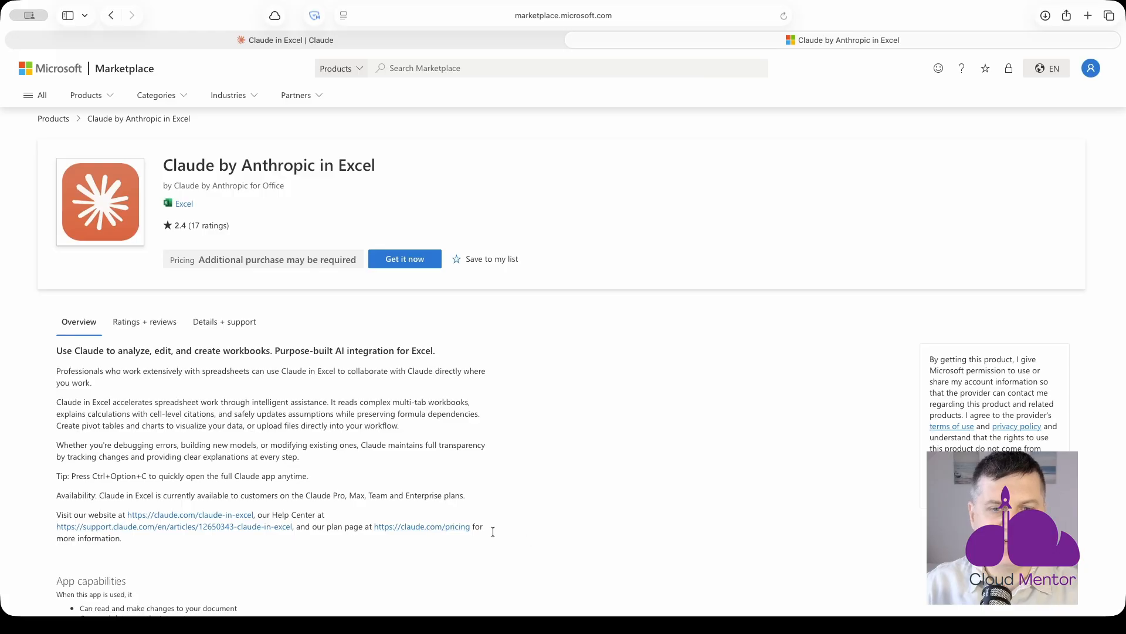
pyautogui.moveTo(492, 530); pyautogui.dragTo(387, 532)
pyautogui.click(383, 547)
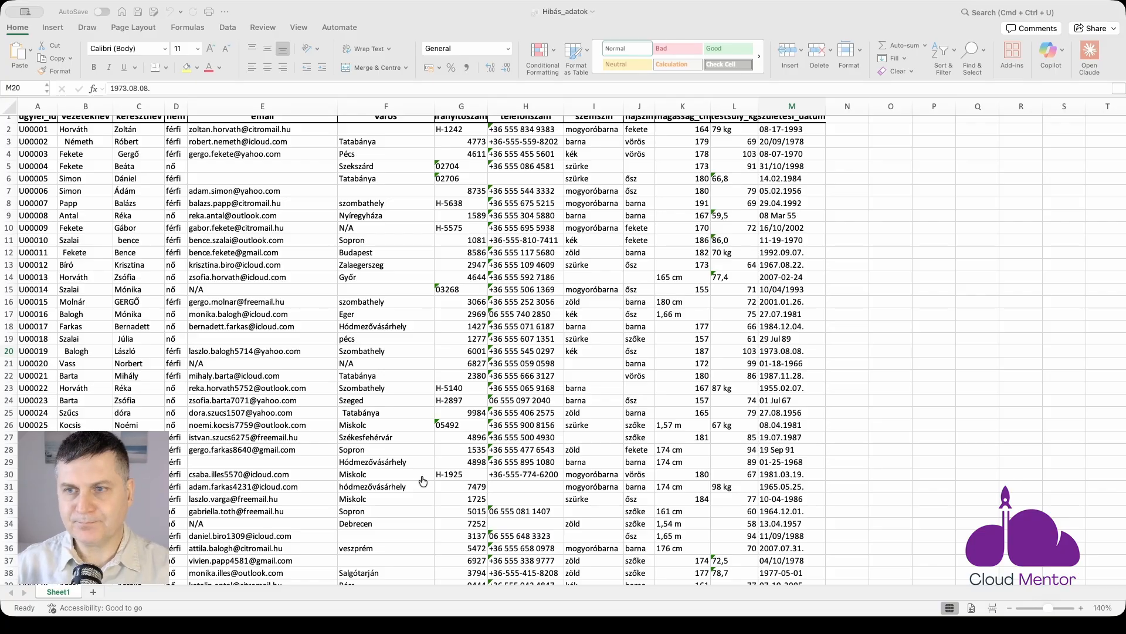
# Open the Claude assistant beside the data in the Hibás_adatok workbook
pyautogui.click(423, 478)
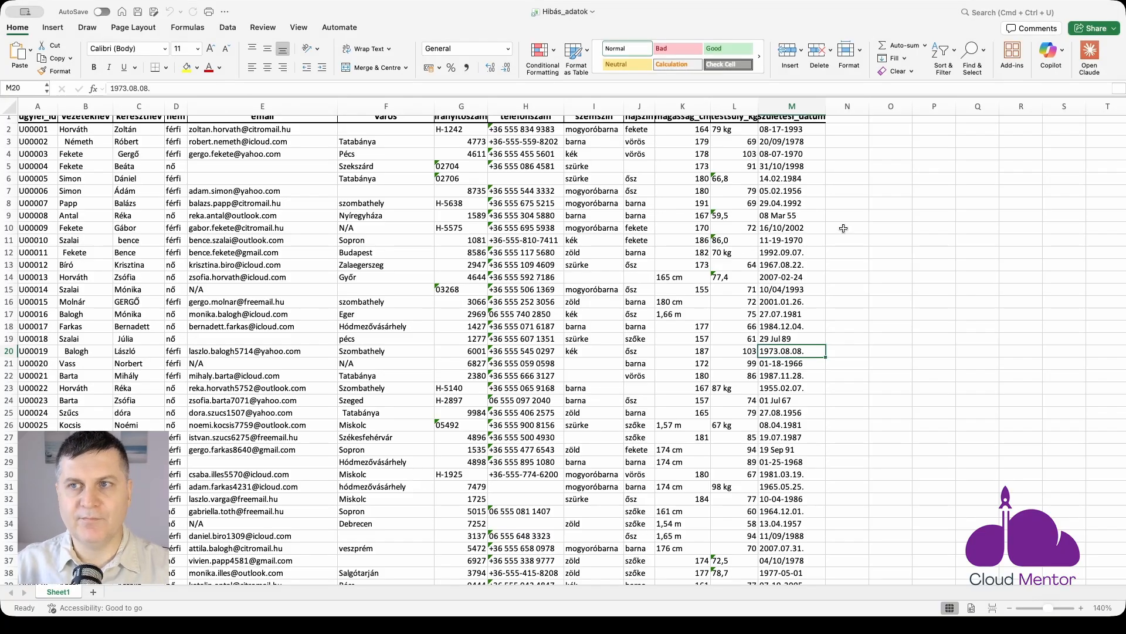
pyautogui.click(1090, 53)
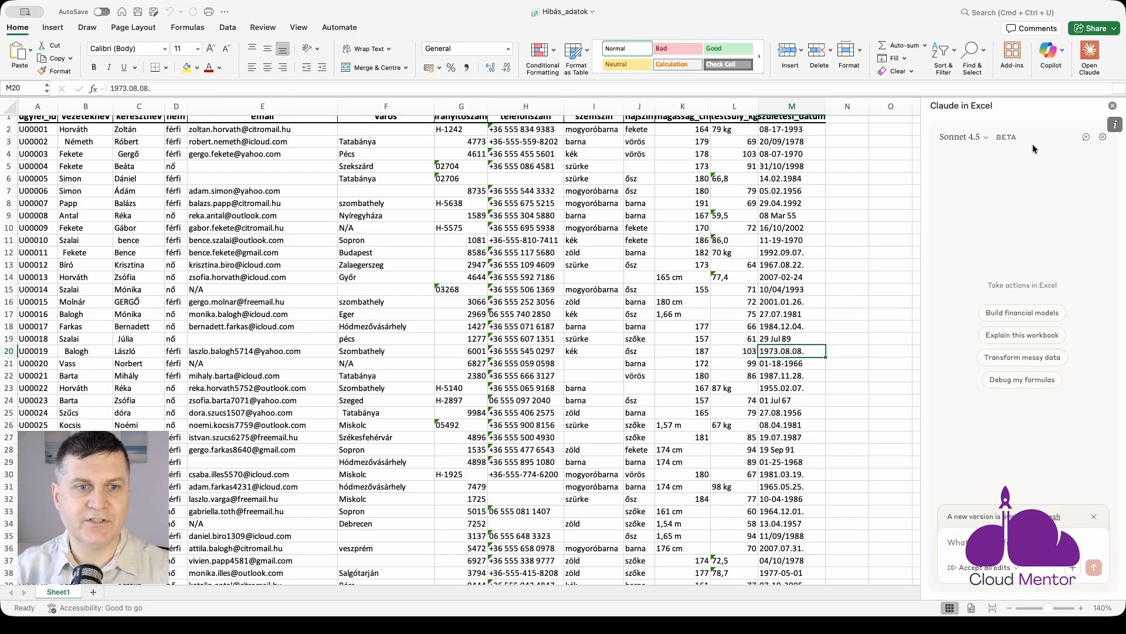
# Examine the values in row 10 cell by cell, from the varos column past the szuletesi_datum column to O10
pyautogui.click(385, 230)
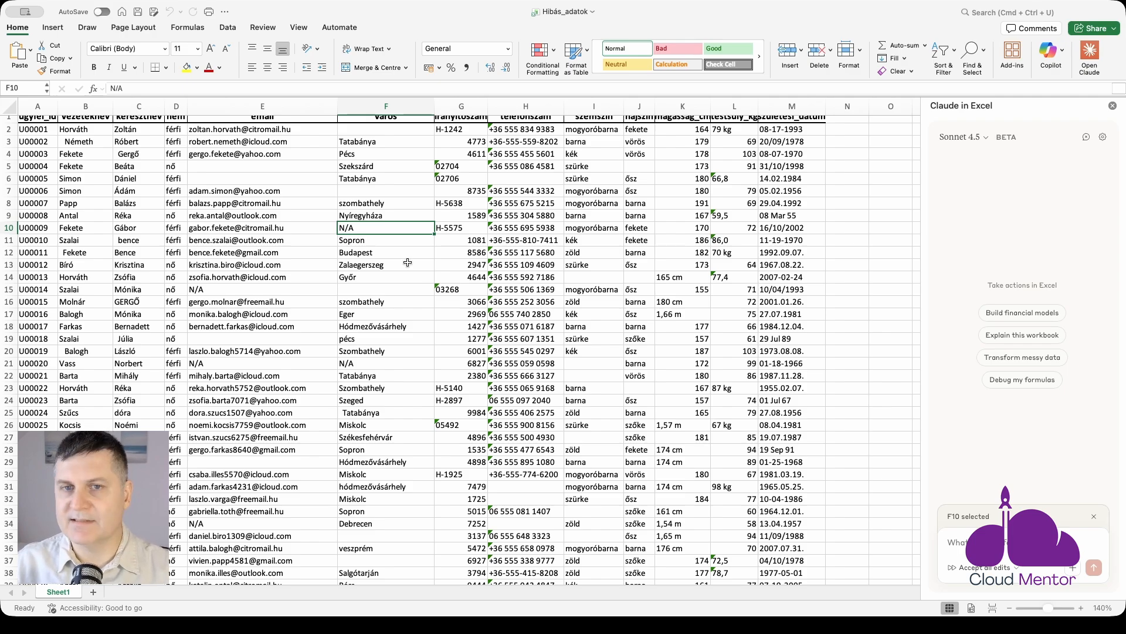
pyautogui.press('Right')
pyautogui.press('Right')
pyautogui.press('Right')
pyautogui.press('Right')
pyautogui.press('Right')
pyautogui.press('Right')
pyautogui.press('Right')
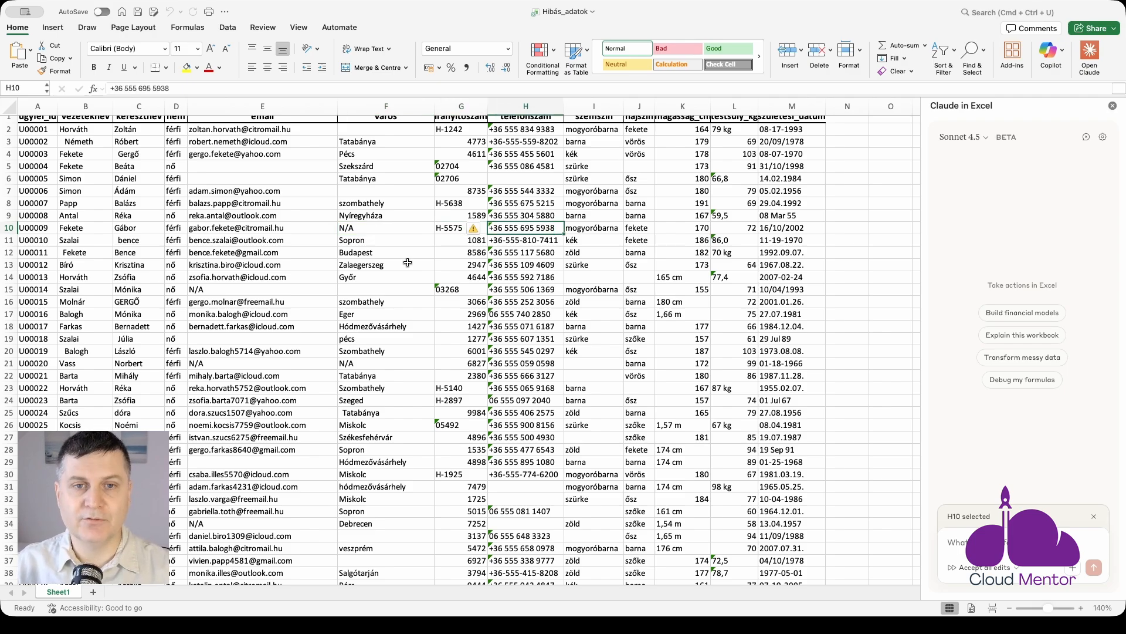
pyautogui.press('Right')
pyautogui.press('Right')
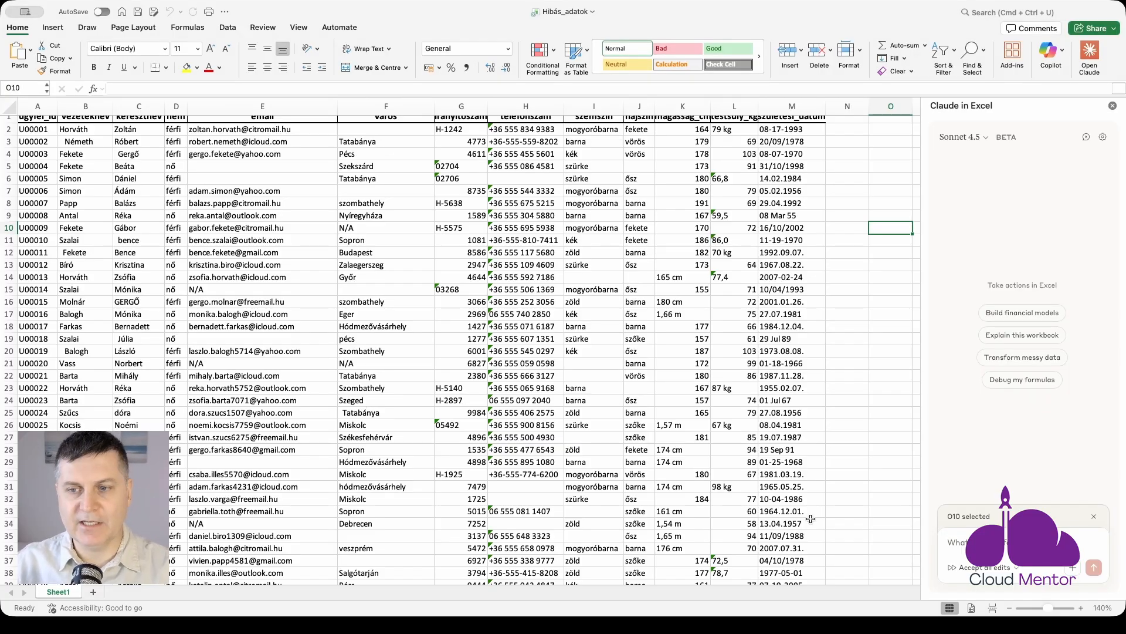
# Ask Claude in Hungarian to analyze the iranyitoszam column and correct its faulty entries, given that Hungarian postcodes always have four digits
pyautogui.click(953, 542)
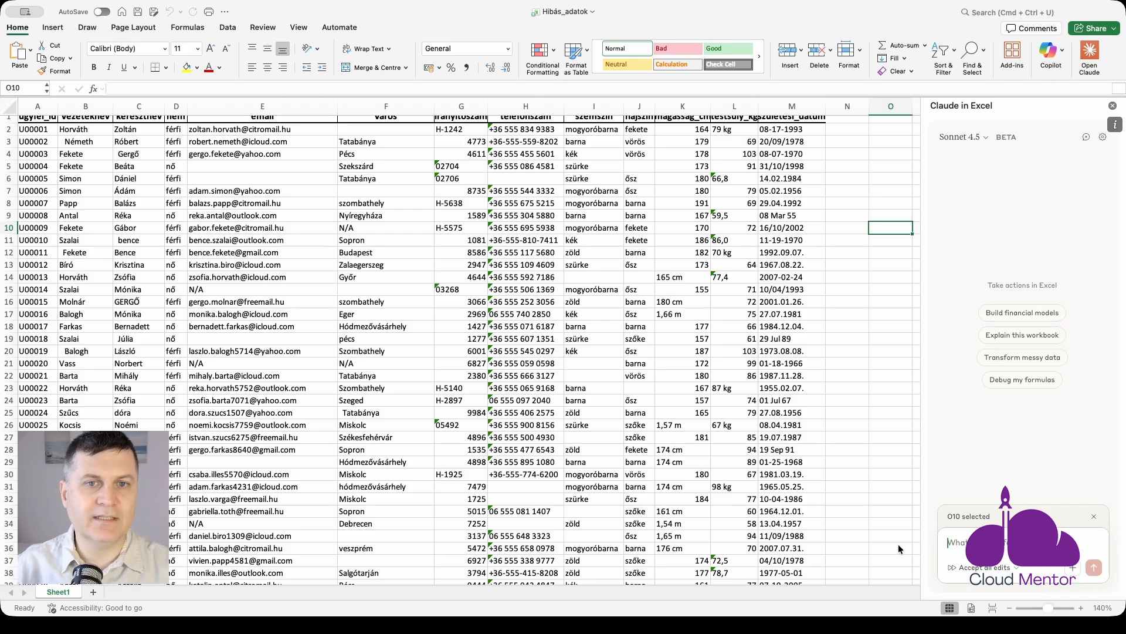
pyautogui.scroll(1, 479, 219)
pyautogui.hscroll(1, 479, 218)
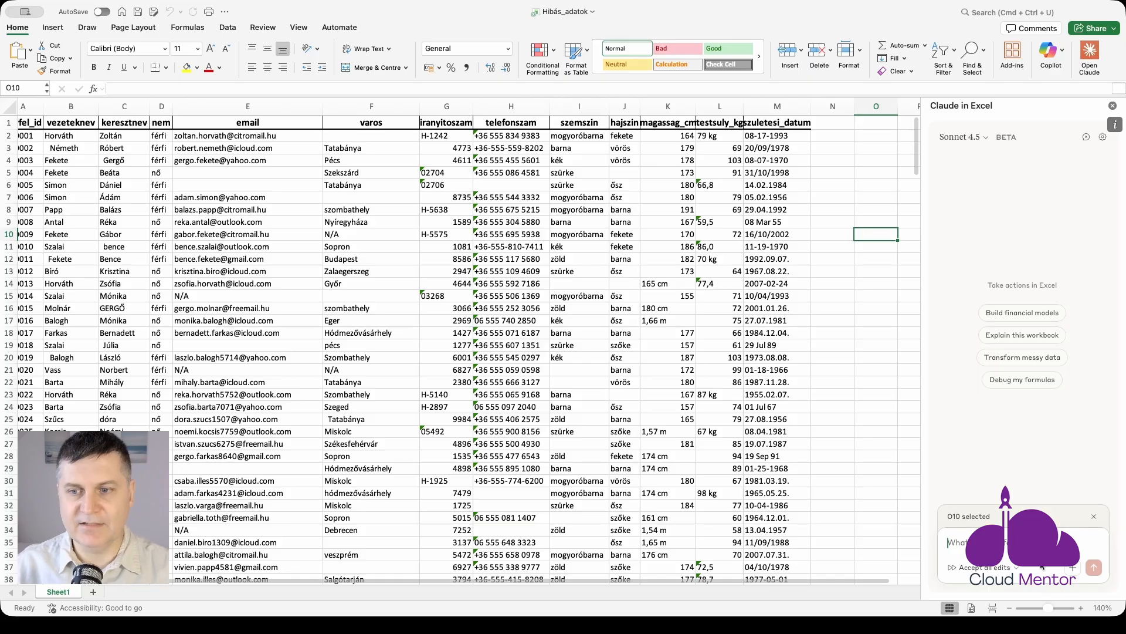
pyautogui.press('super+v')
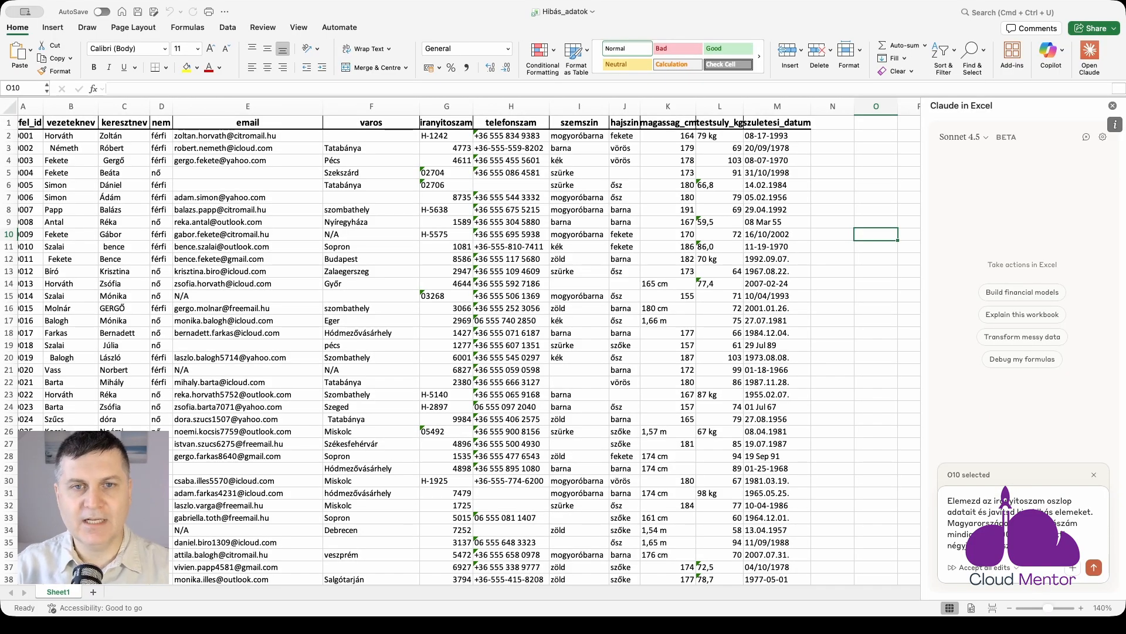
pyautogui.click(1094, 569)
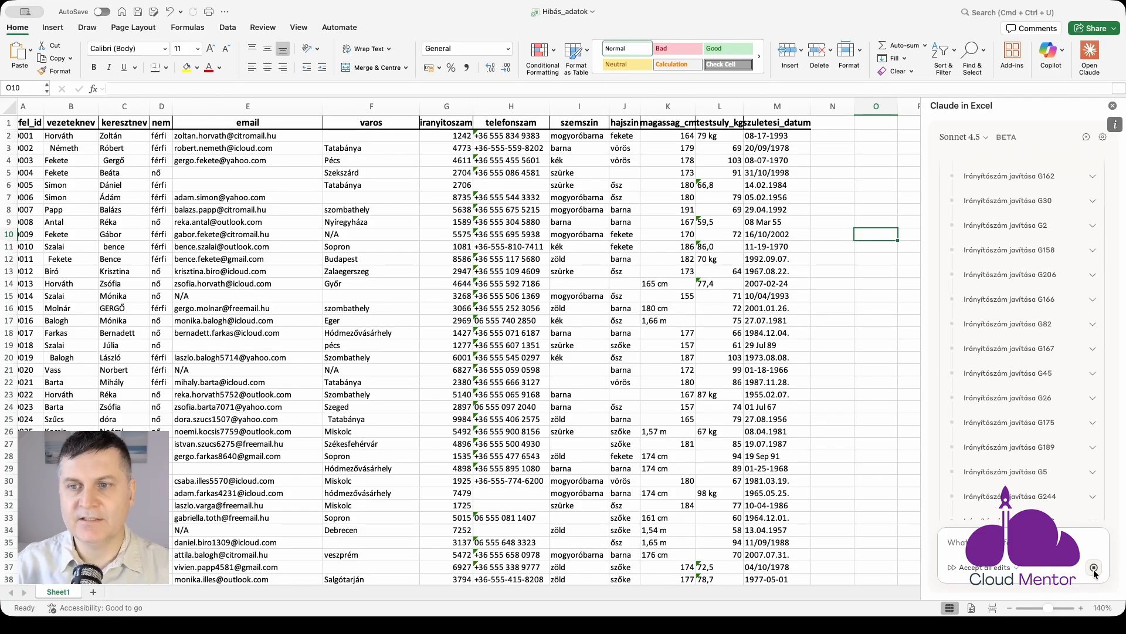
# Review Claude's log of postcode corrections, expanding the details for cells G70 and G237, and view the closing summary
pyautogui.scroll(5, 992, 299)
pyautogui.scroll(3, 991, 299)
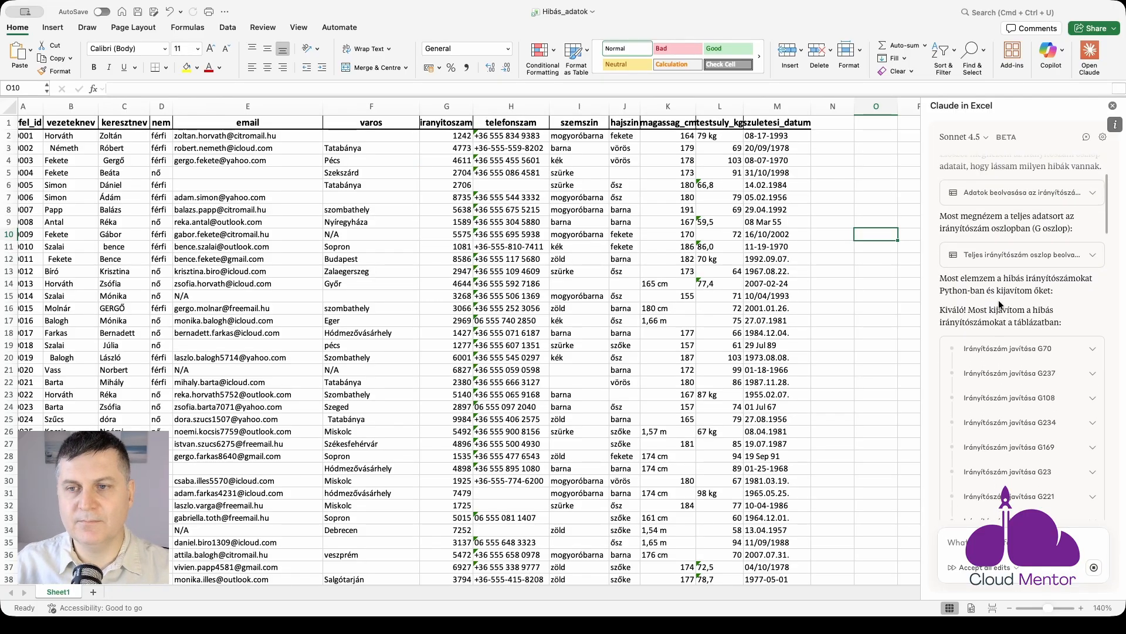
pyautogui.scroll(-6, 995, 432)
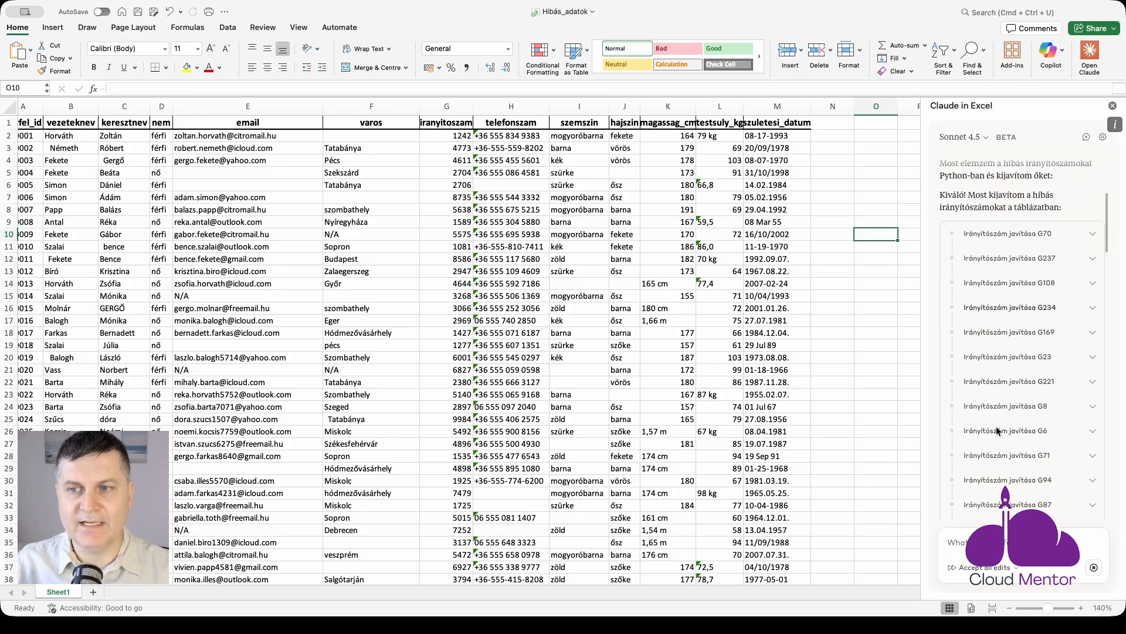
pyautogui.click(1092, 231)
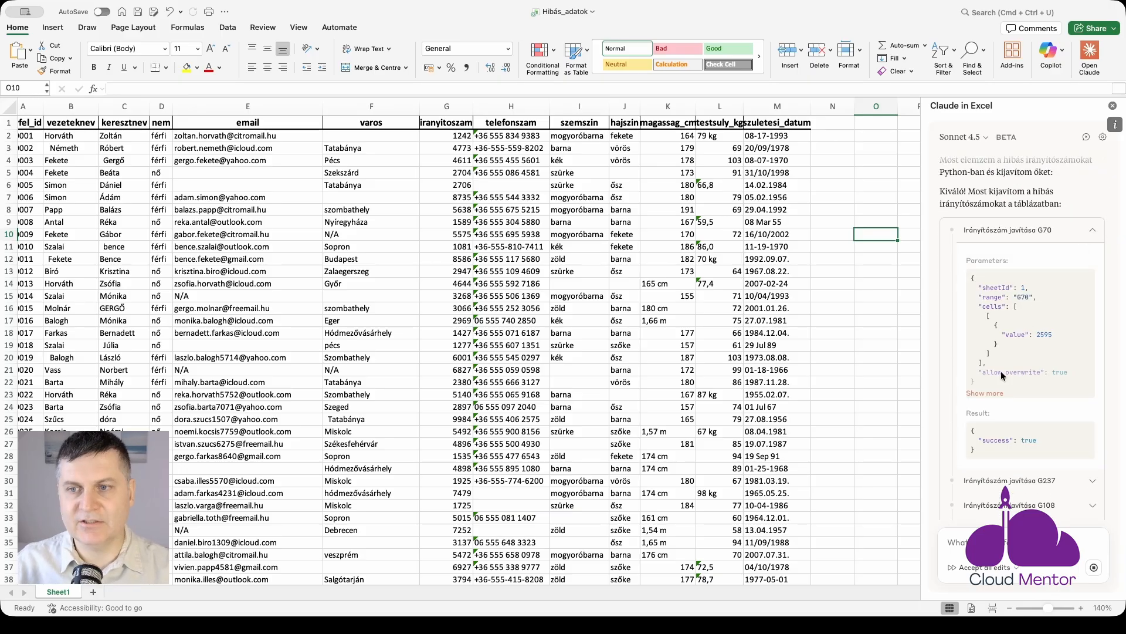
pyautogui.scroll(-4, 1001, 371)
pyautogui.scroll(-4, 1000, 374)
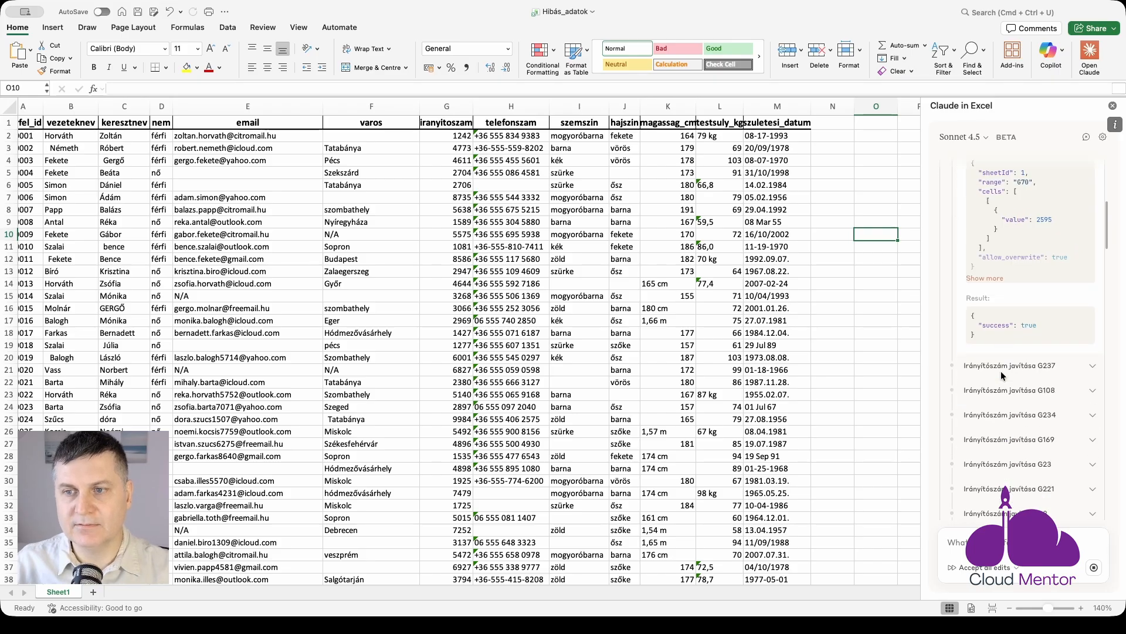
pyautogui.click(1087, 284)
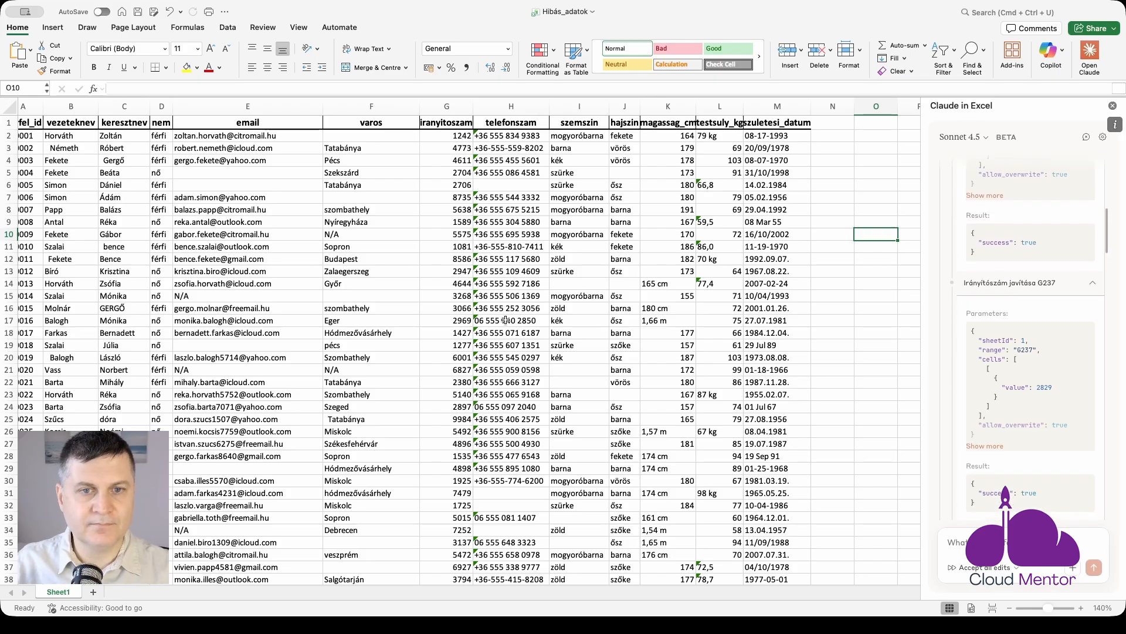
pyautogui.scroll(-4, 1035, 381)
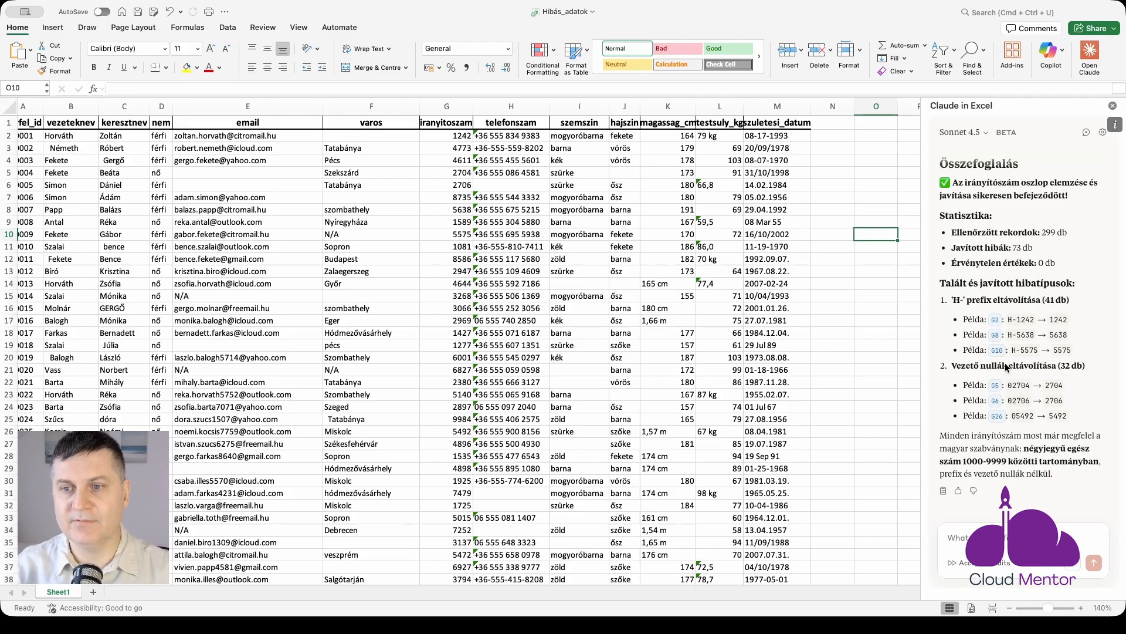
# Check the corrected iranyitoszam column down through the rows of Sheet1 and return to the header row
pyautogui.scroll(-5, 474, 355)
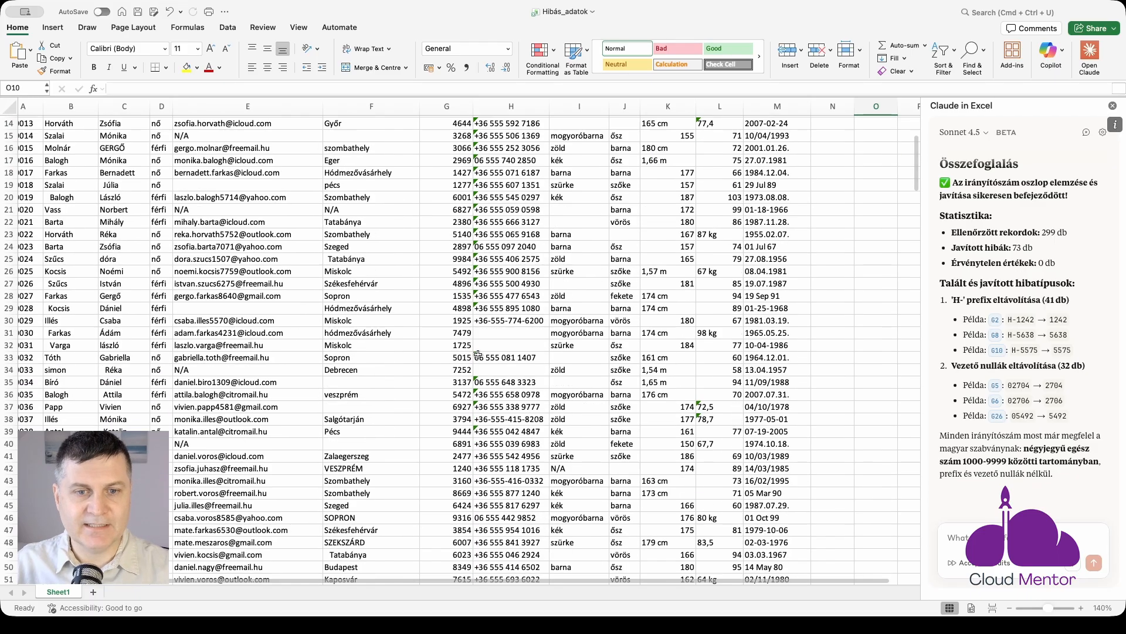
pyautogui.scroll(-15, 474, 355)
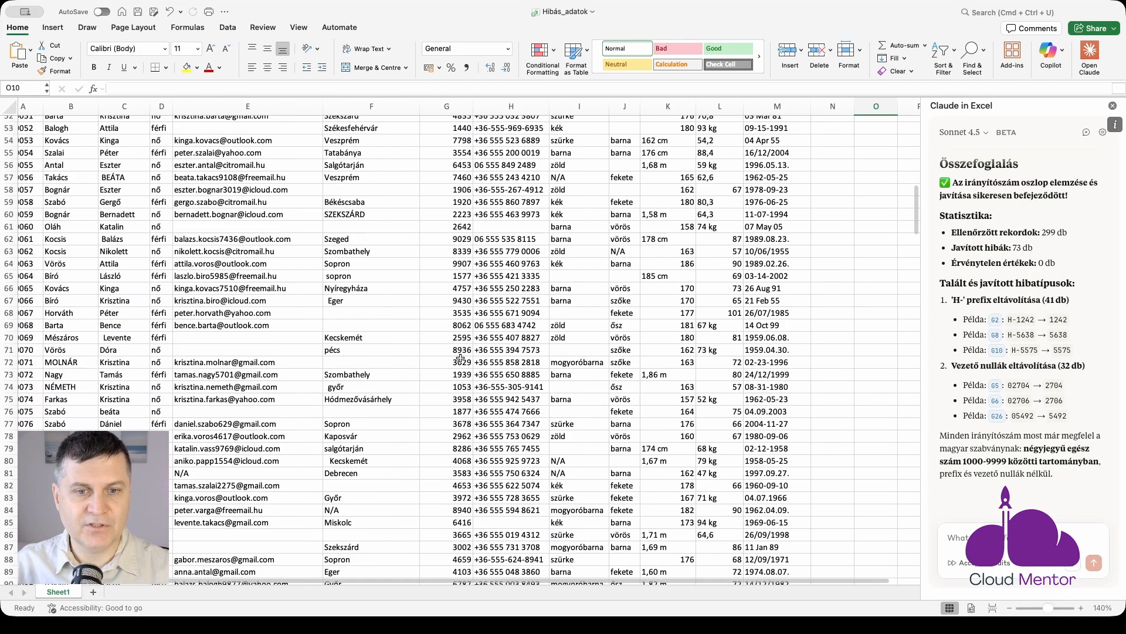
pyautogui.scroll(-5, 462, 358)
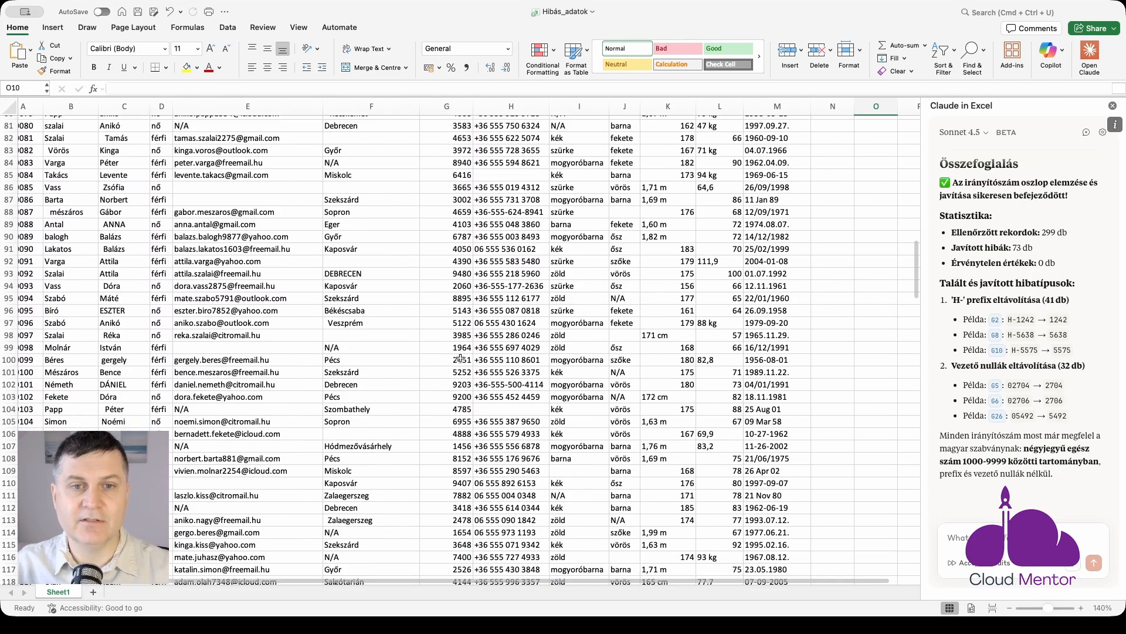
pyautogui.scroll(-4, 461, 358)
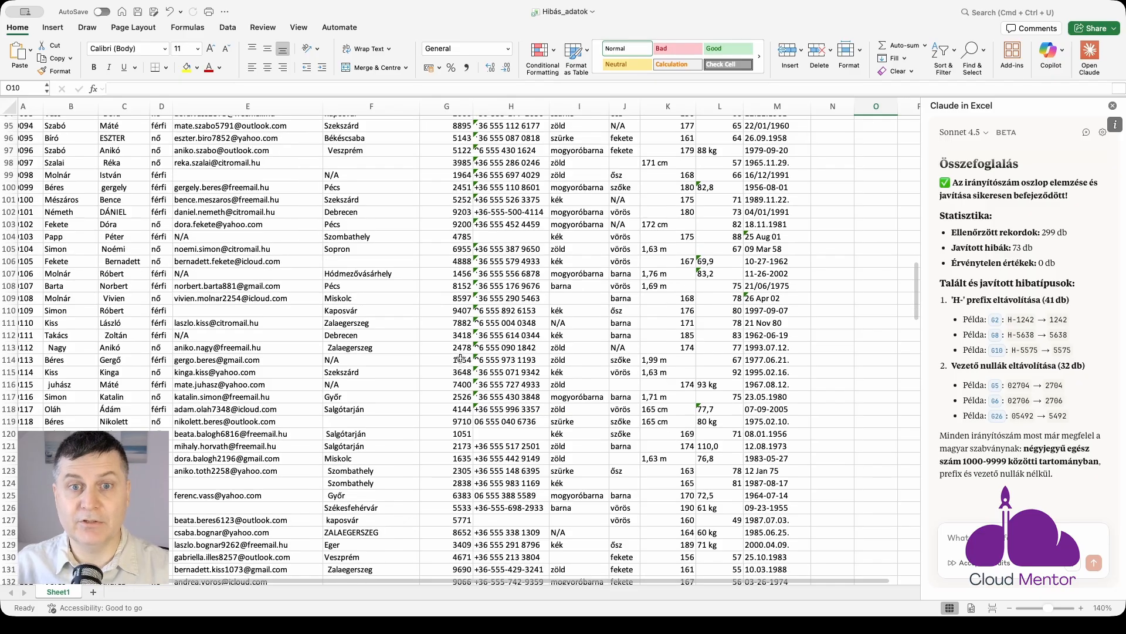
pyautogui.scroll(-10, 460, 359)
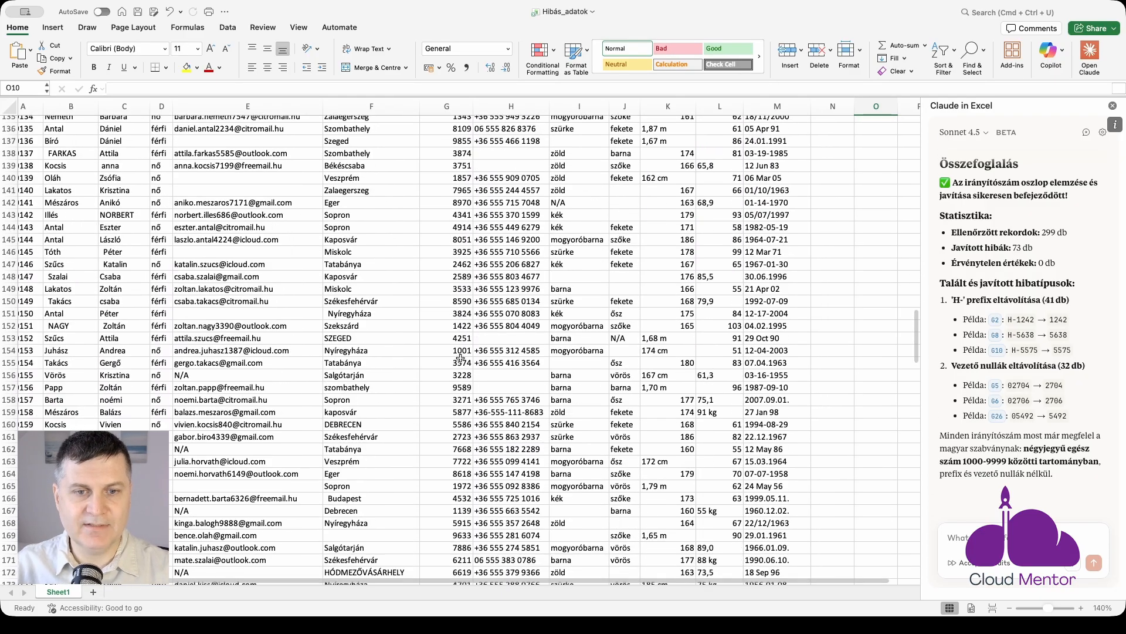
pyautogui.scroll(20, 461, 358)
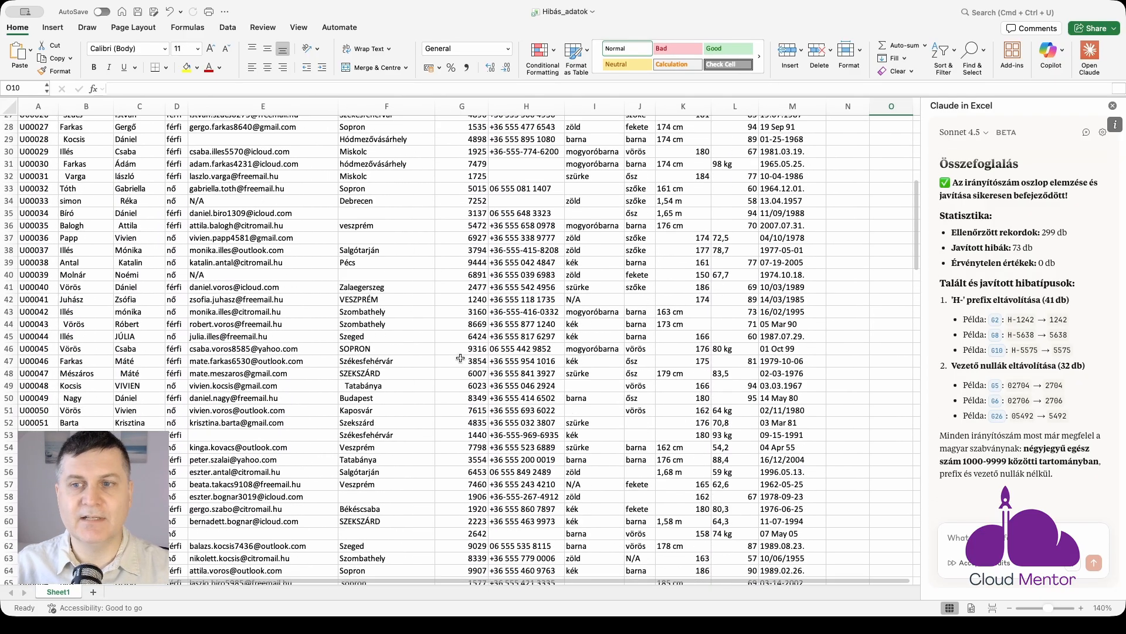
pyautogui.scroll(10, 460, 358)
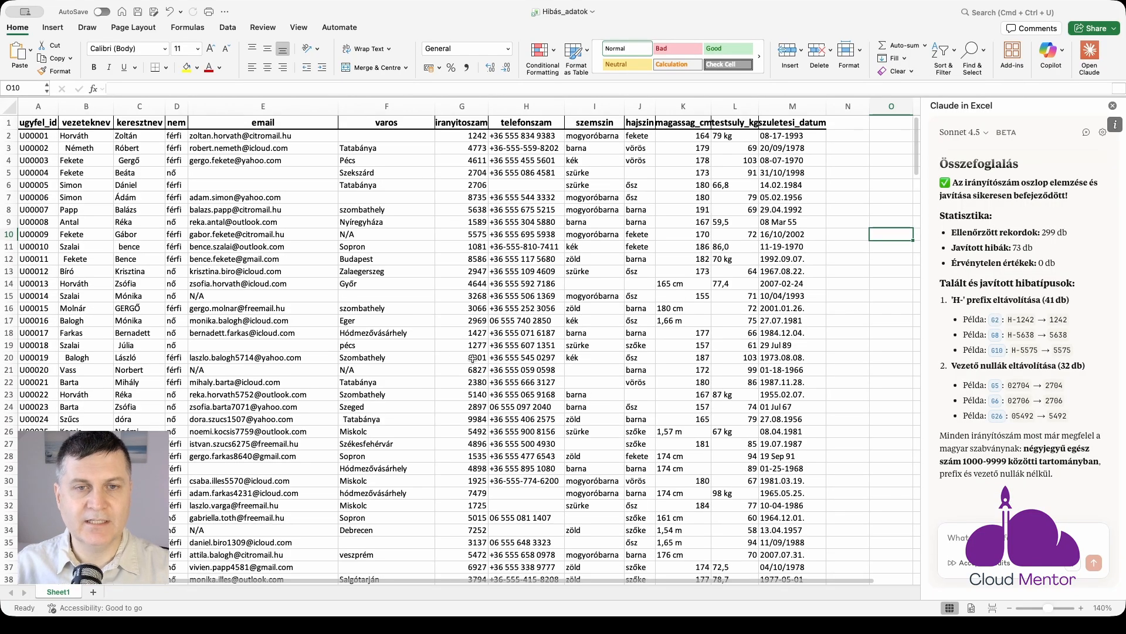